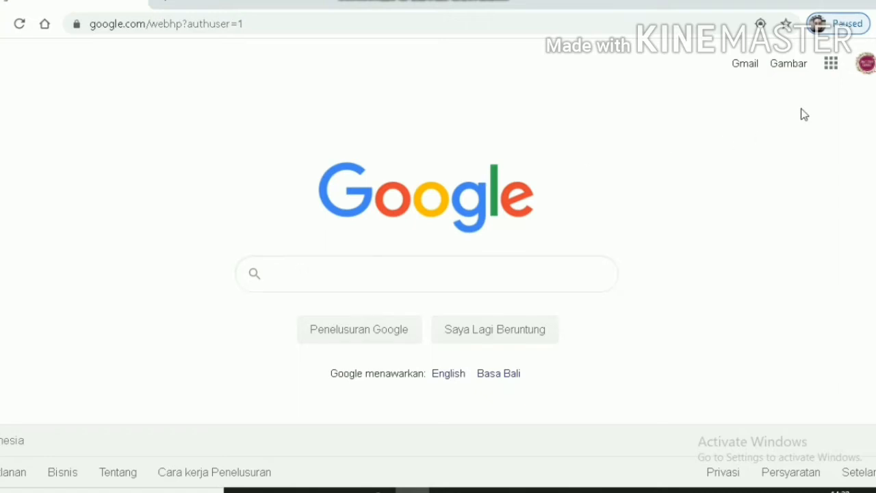
Step: Open Google Classroom from the list of Google apps
click(832, 67)
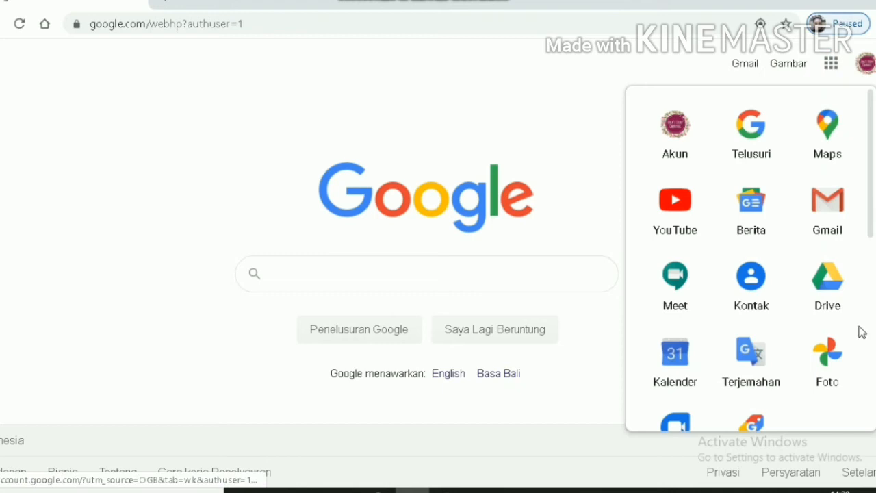
click(870, 361)
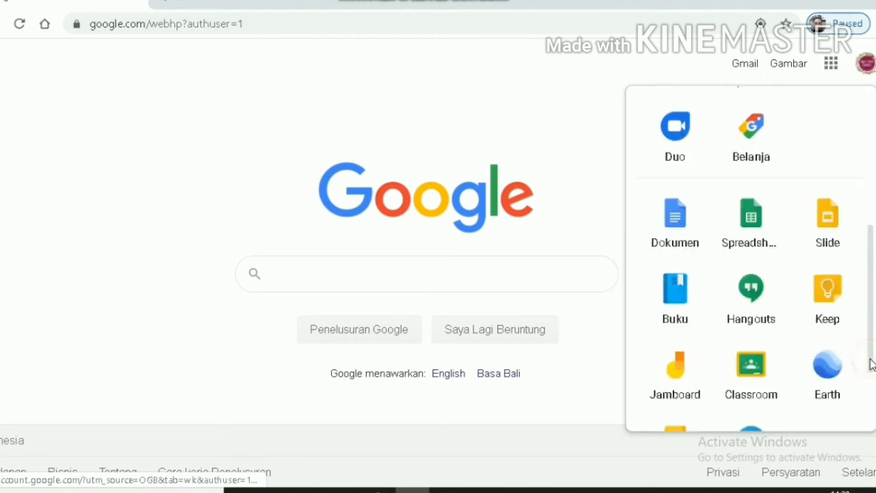
click(758, 370)
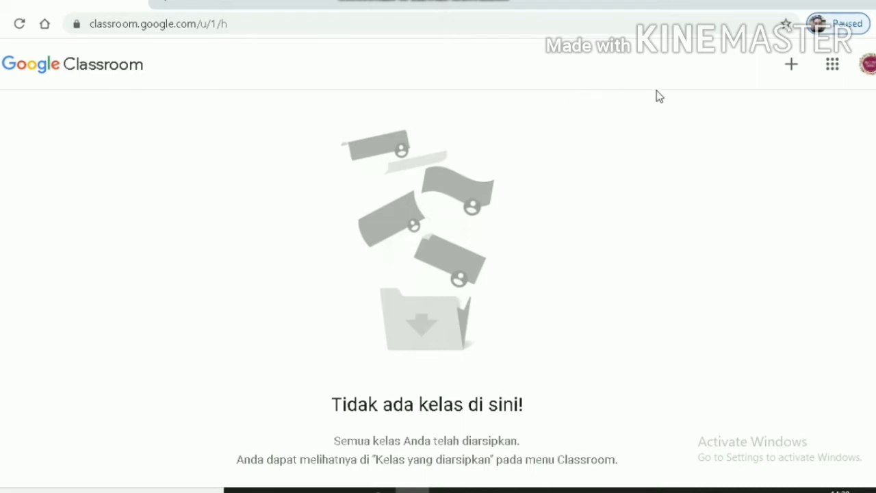
Step: Start creating a new class and accept the notice about using Classroom at school with students
click(792, 66)
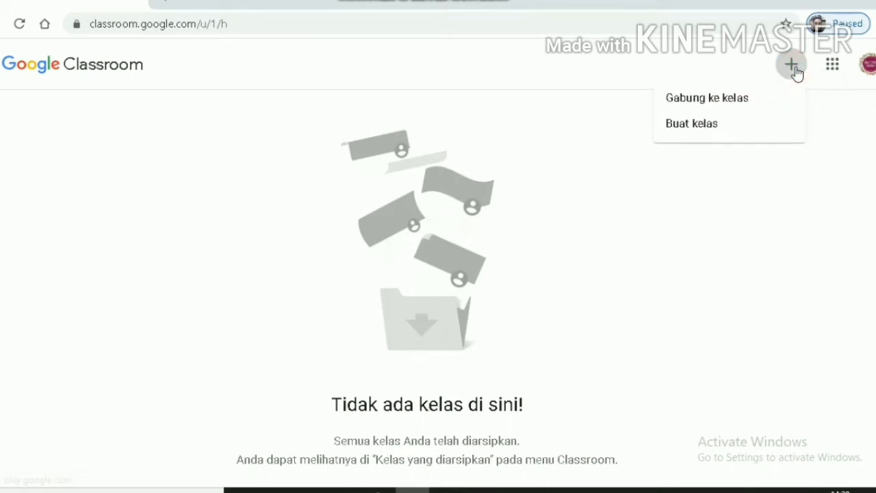
click(706, 135)
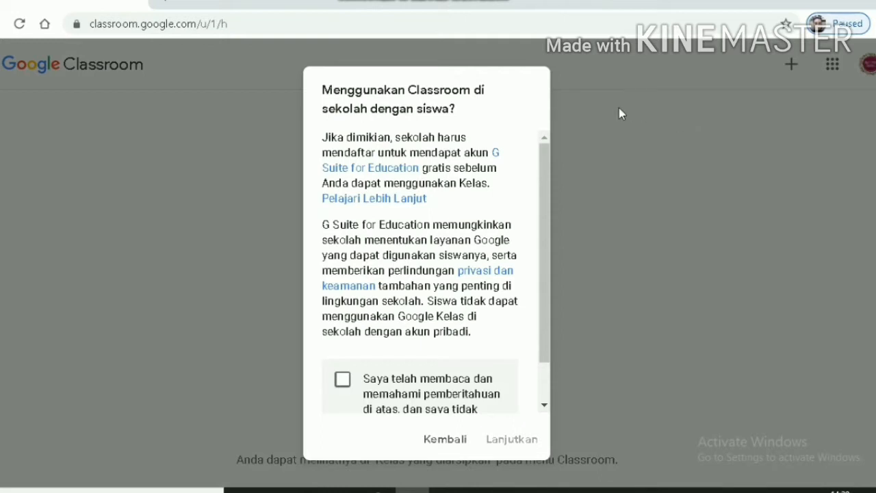
click(343, 381)
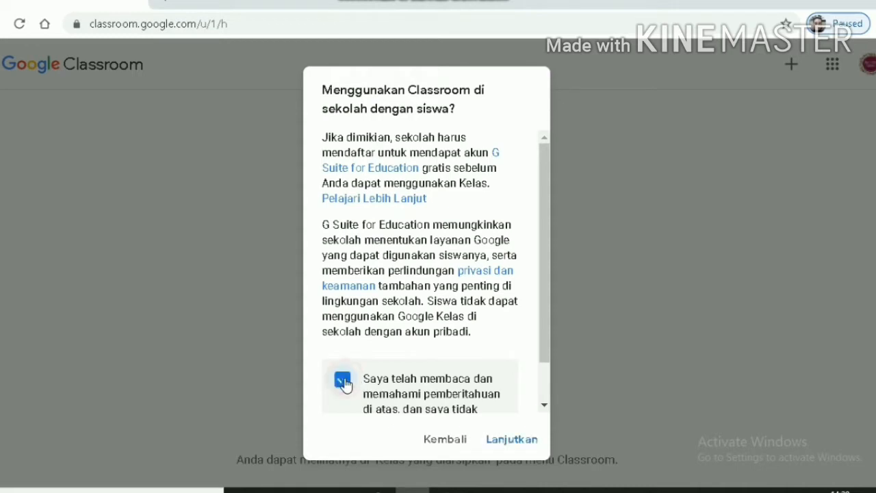
click(511, 440)
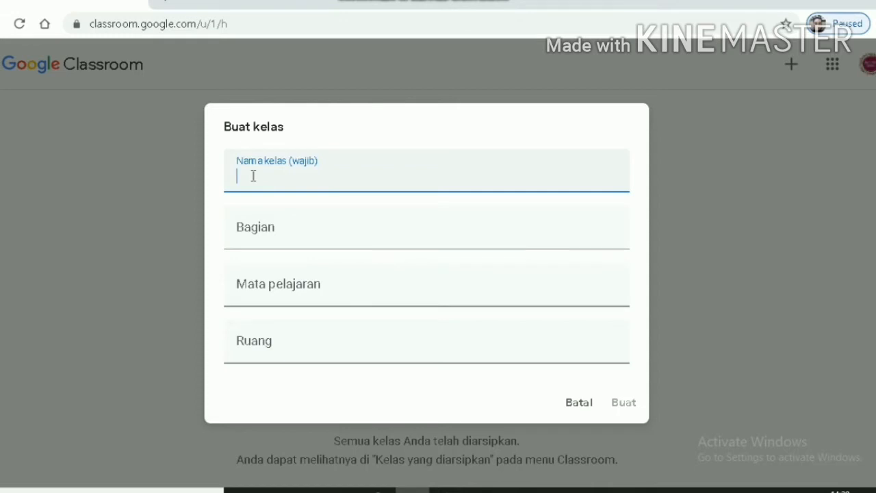
Step: Create the class "Kelas 3 SD Ramah" with the teacher's name as its section and "Tema 1 Subtema 1" as its subject
text(Kelas)
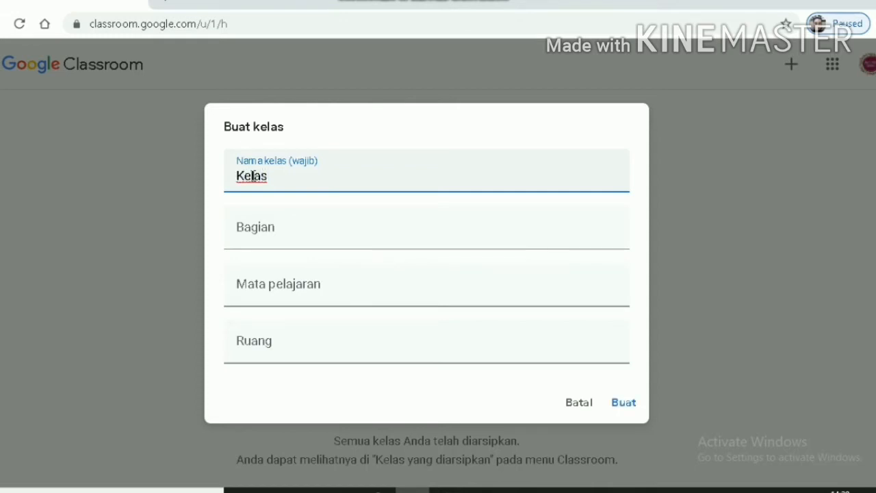
text( 3 SD Rama)
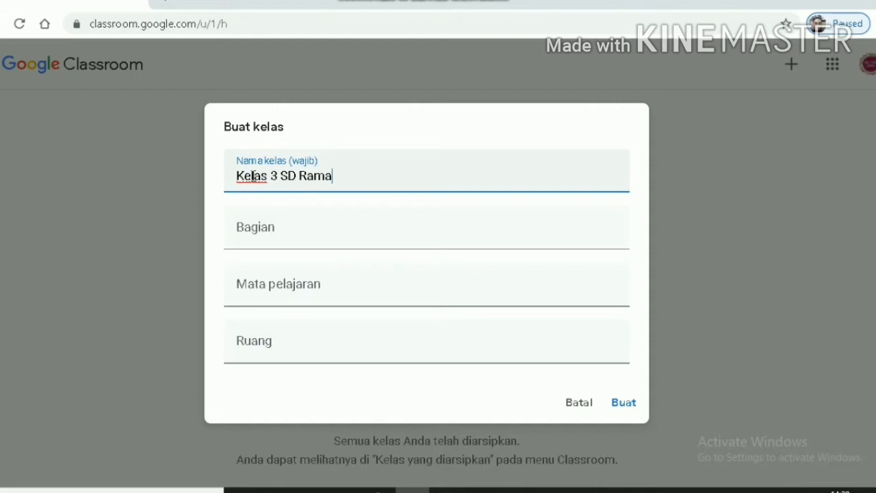
text(h)
click(243, 231)
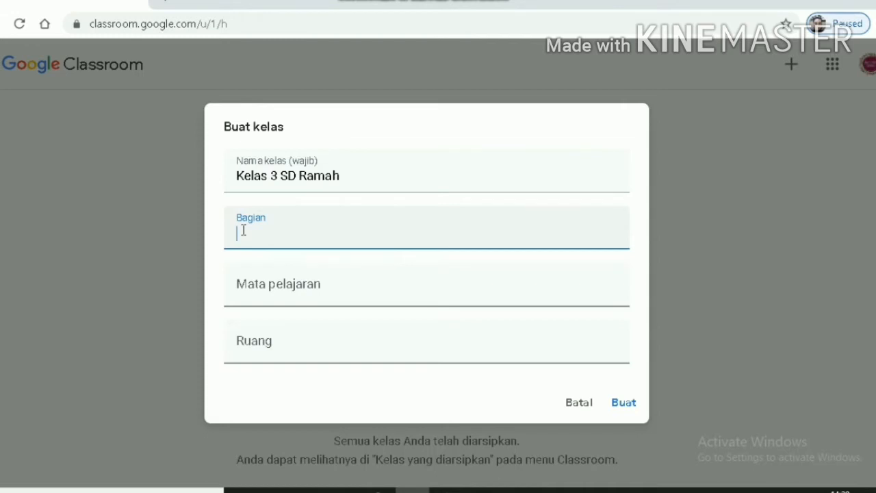
text(BU Dewi)
click(260, 293)
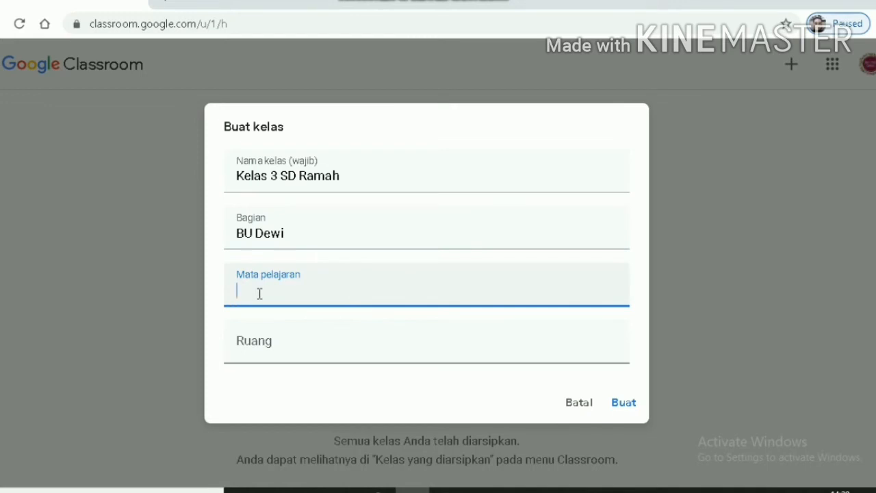
text(Tema 1 Sub)
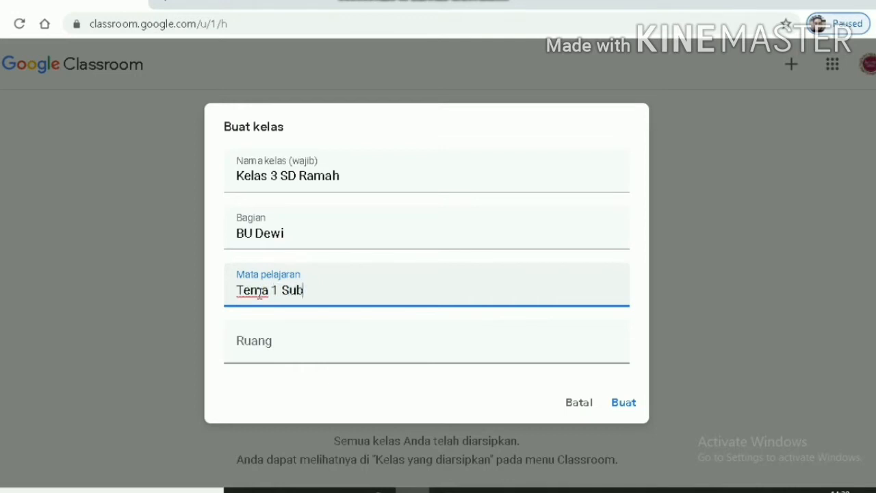
text(tema 1)
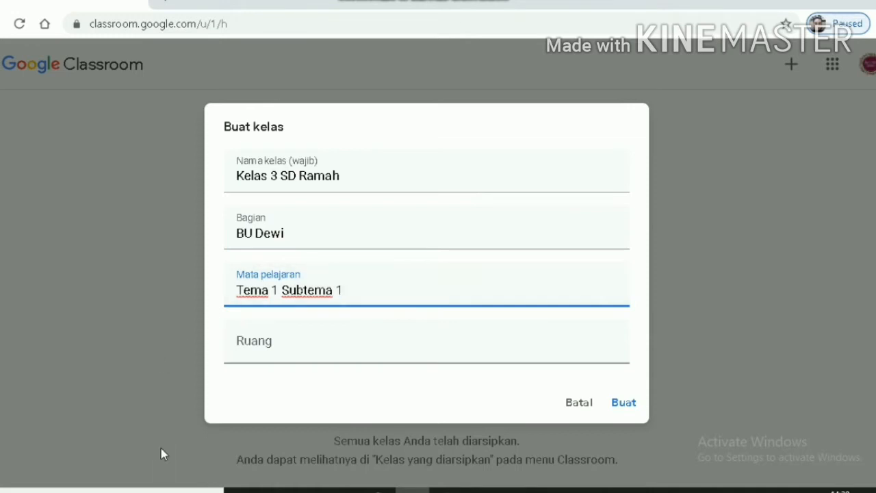
click(624, 403)
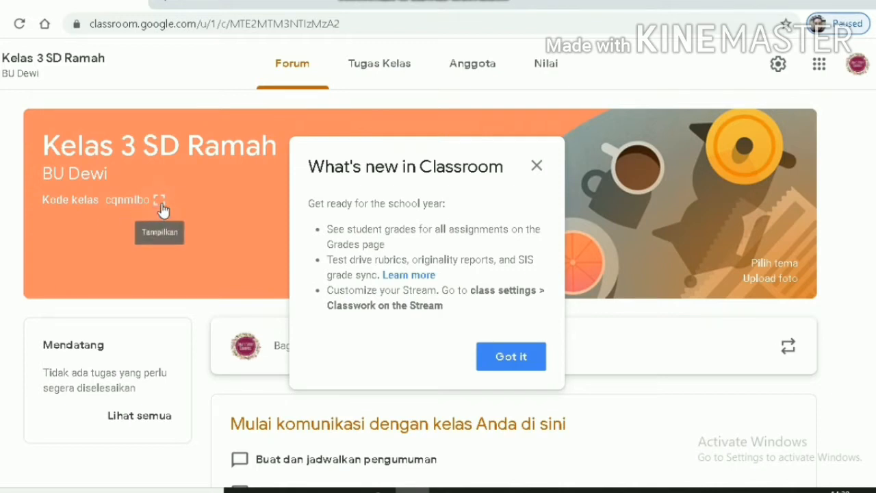
Step: Dismiss the "What's new in Classroom" notice and view the class code enlarged
click(535, 166)
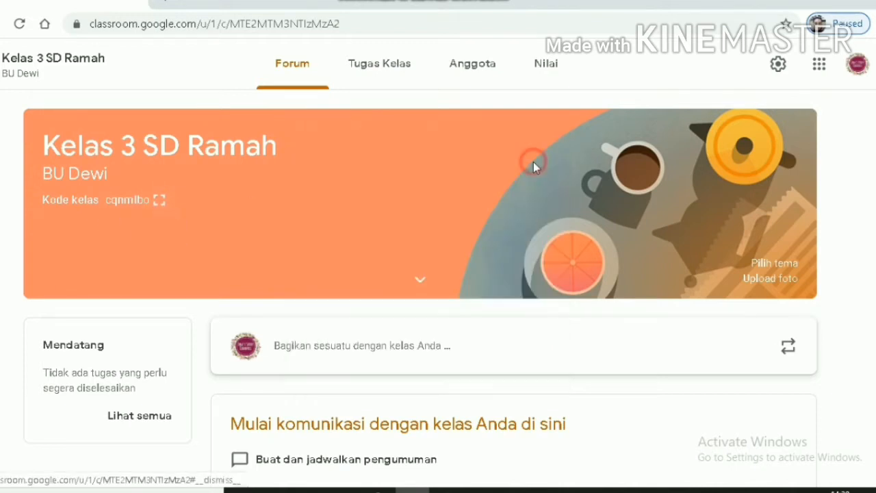
click(159, 200)
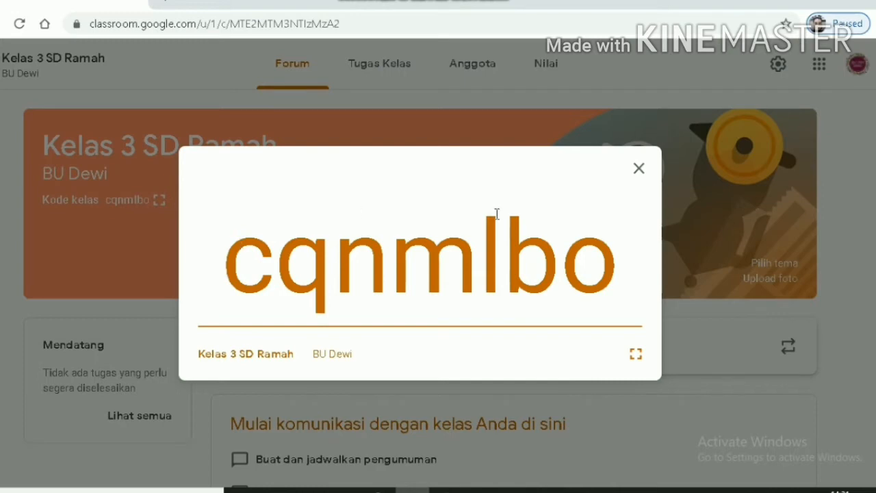
click(639, 170)
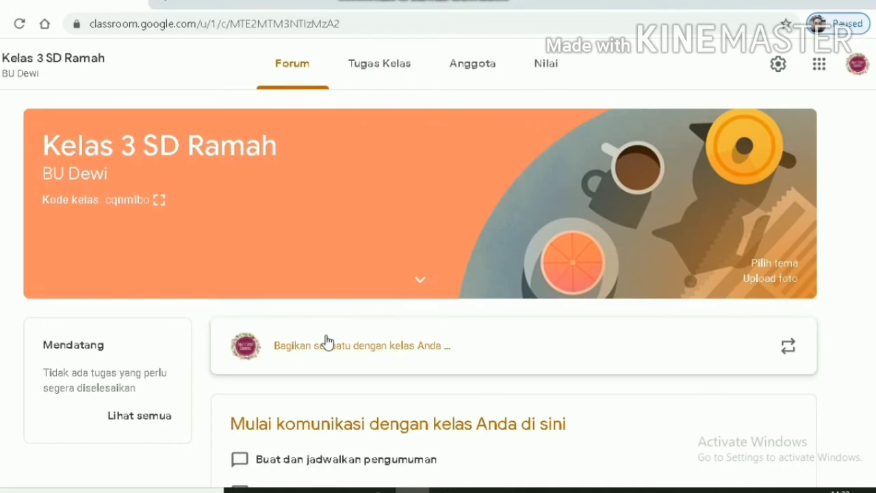
Step: Post the announcement "Assalamu'alaikum anak-anak, bagaimana kabar kalian?" to all students in the class forum
click(297, 352)
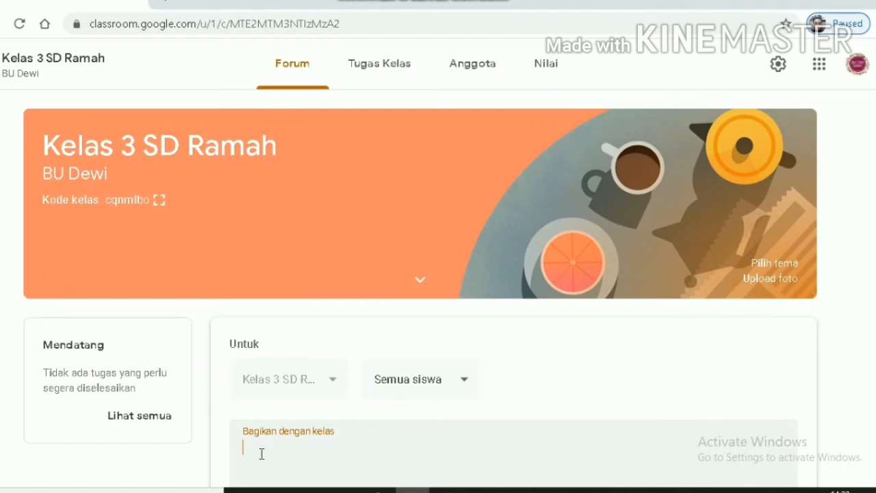
text(Assalamu'alaikum anak-)
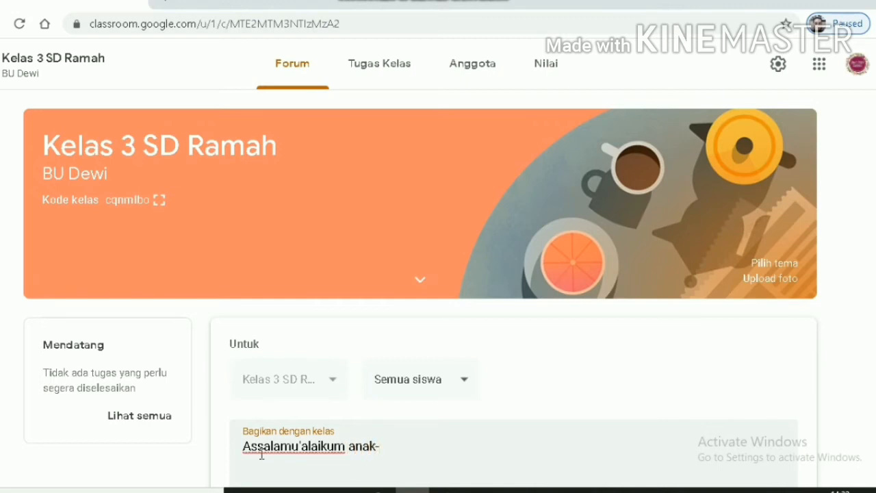
text(anak)
text(, bg)
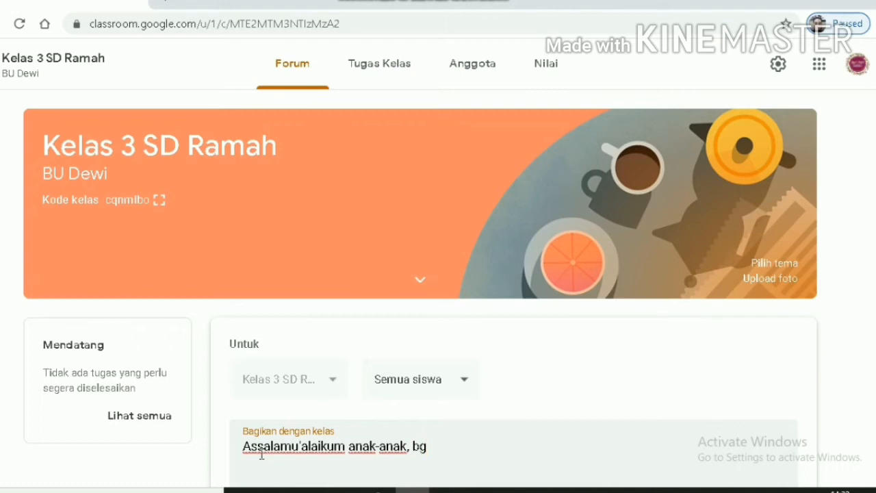
key(BackSpace)
text(agaimana k)
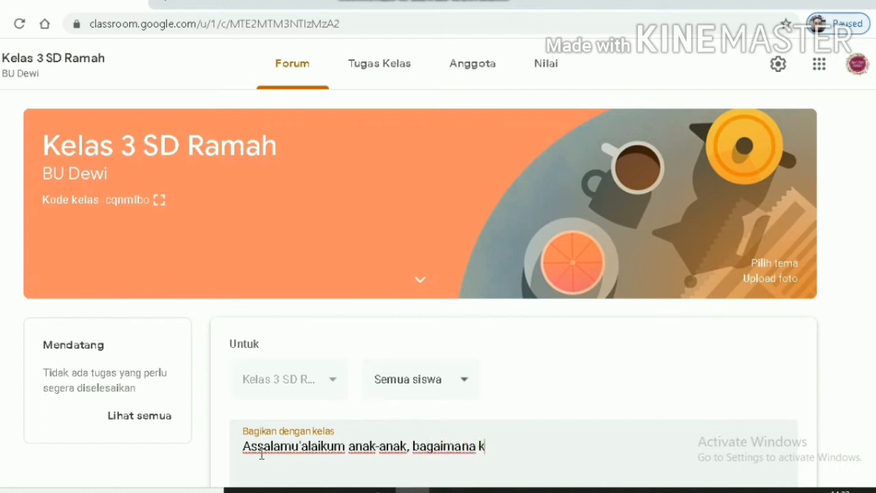
text(abar kalia)
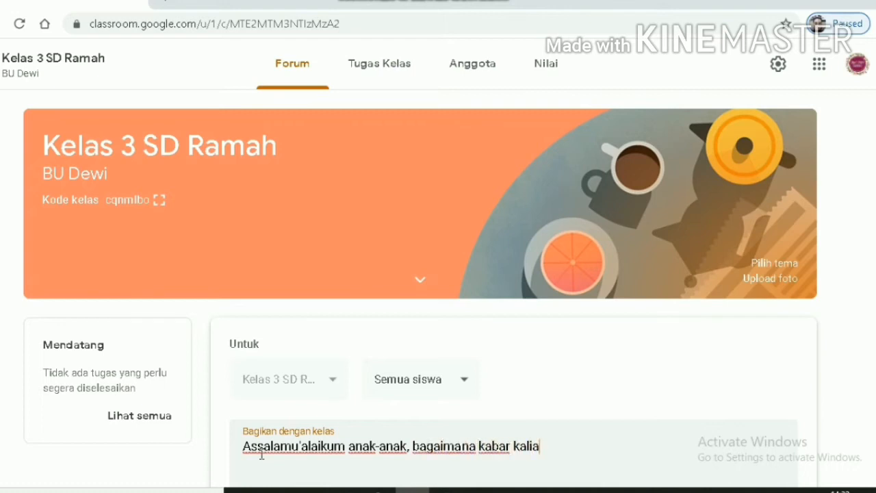
text(n?)
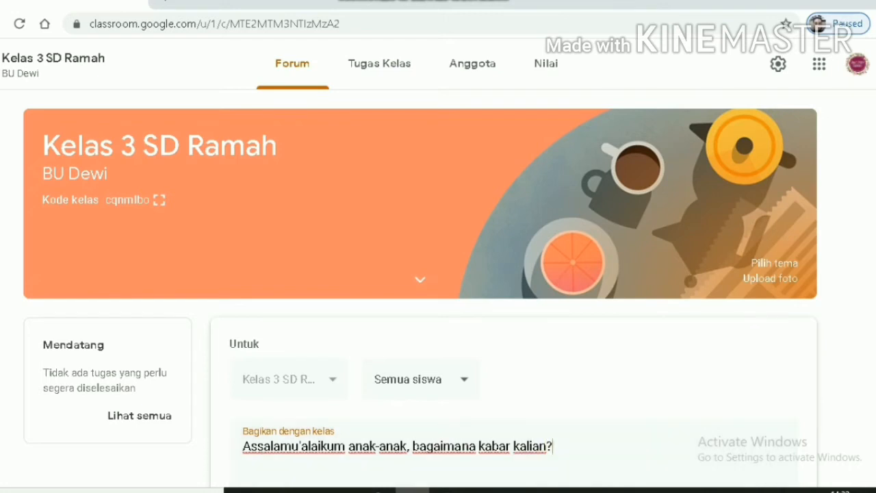
scroll(438, 274, down, 2)
scroll(438, 273, down, 1)
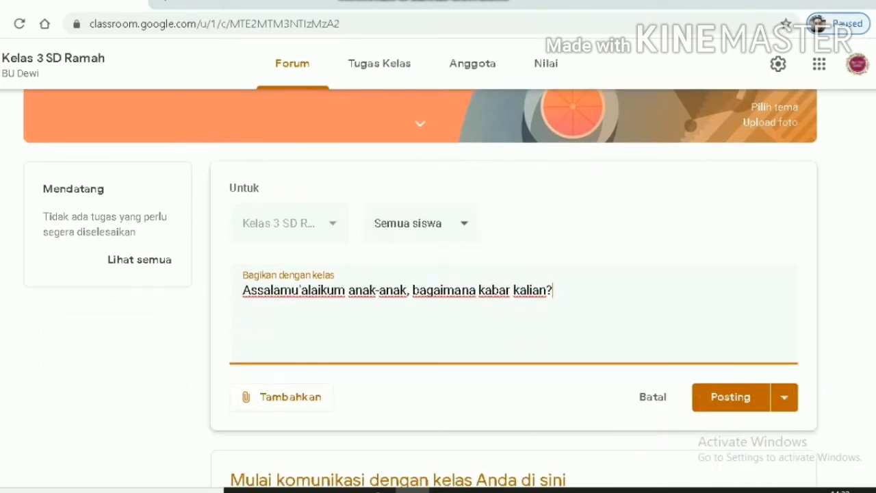
click(706, 400)
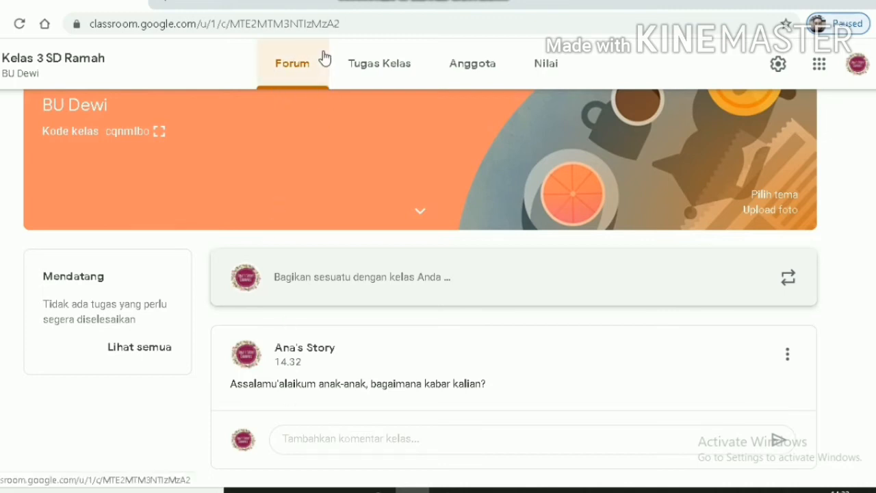
Step: Start a new quiz assignment in the classwork section and title it "Materi Tema 1 Subtema 1"
click(380, 67)
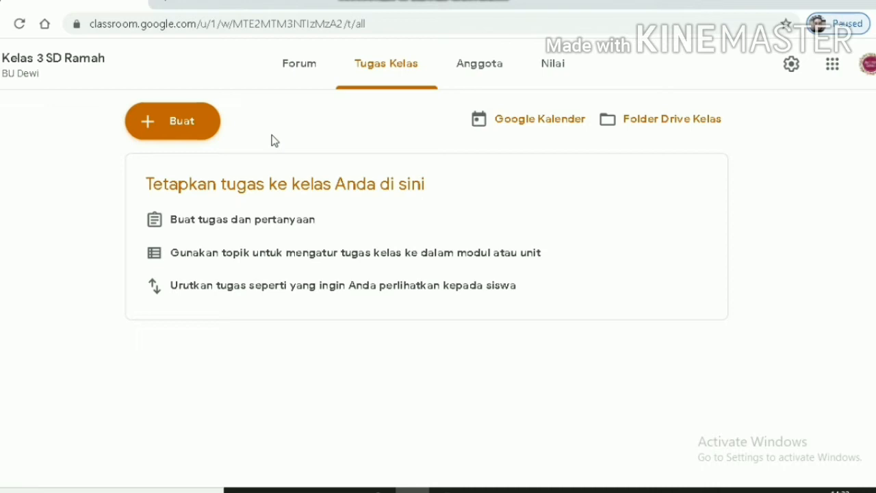
click(148, 133)
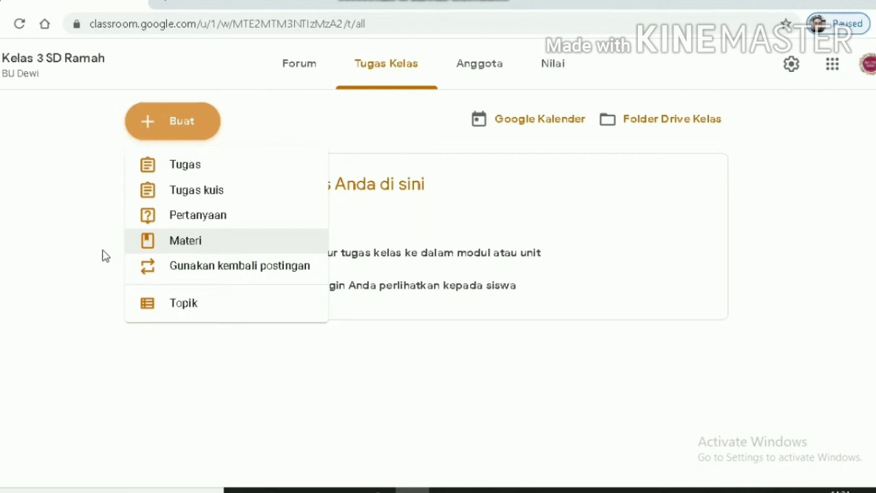
click(180, 193)
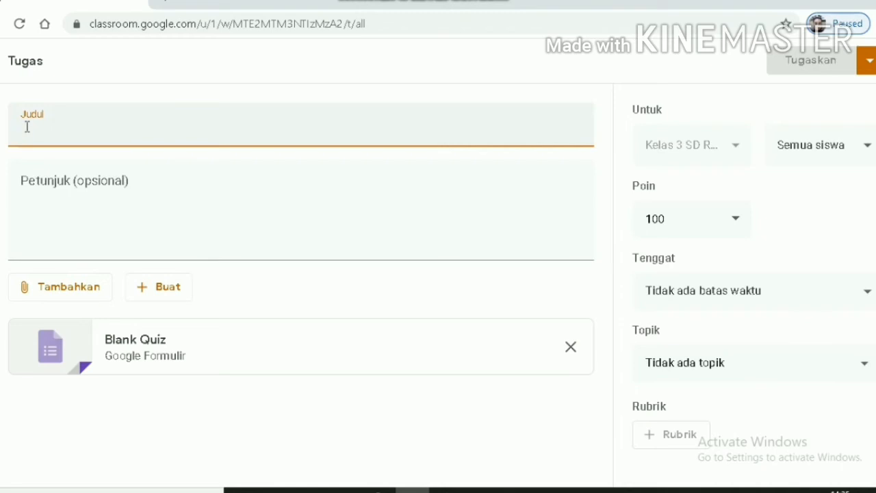
text(M)
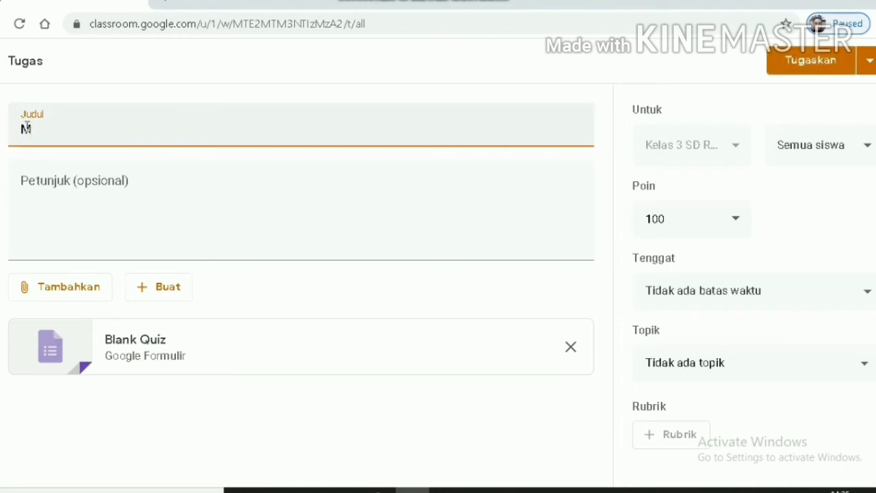
text(ateri Tema)
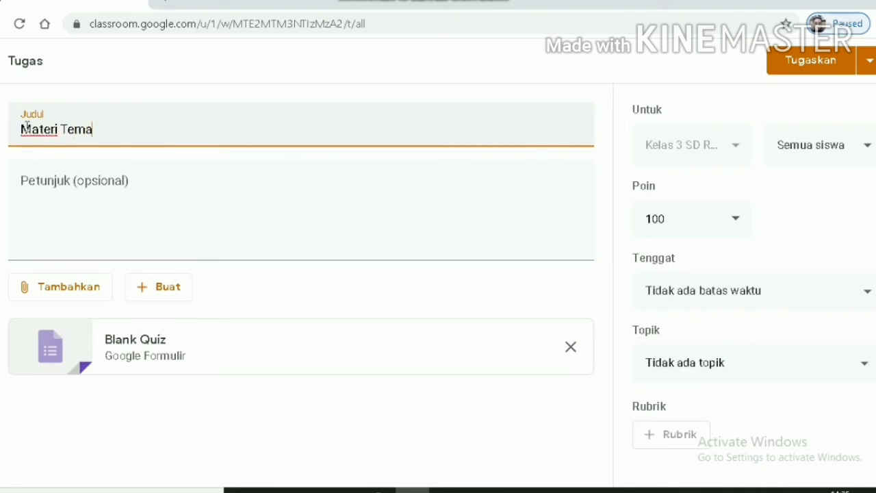
text( 1 S)
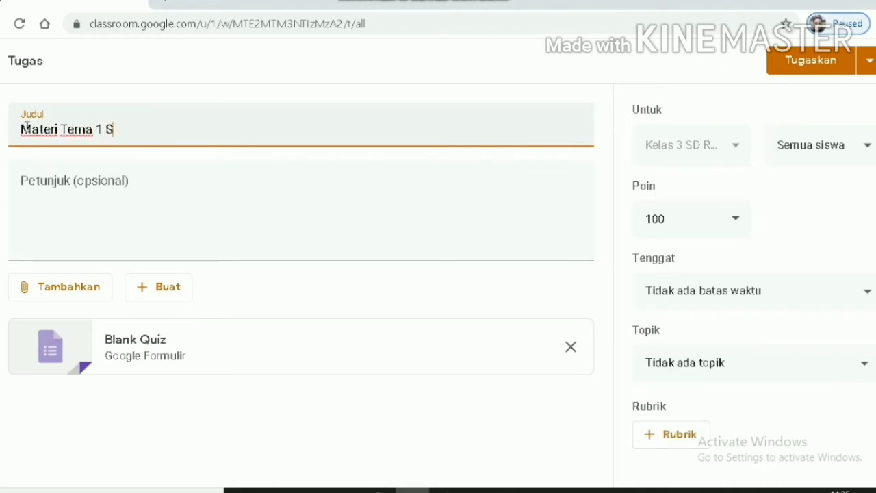
text(ubtema)
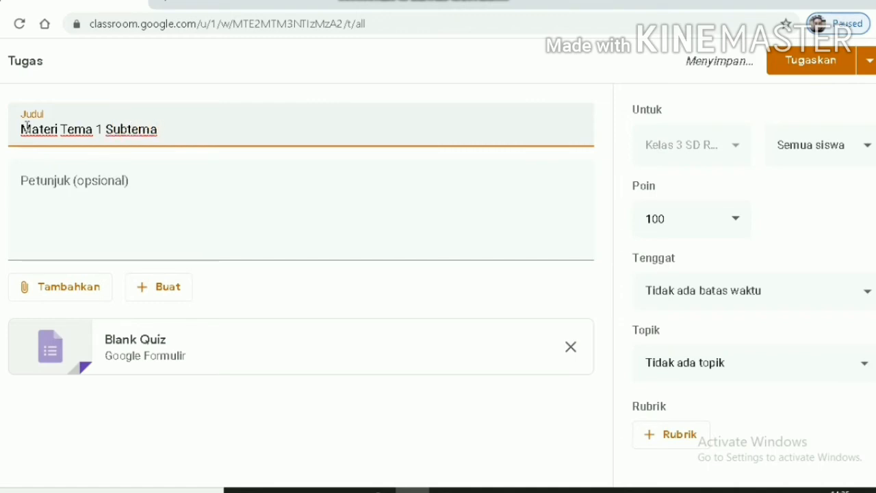
text( 1)
click(28, 183)
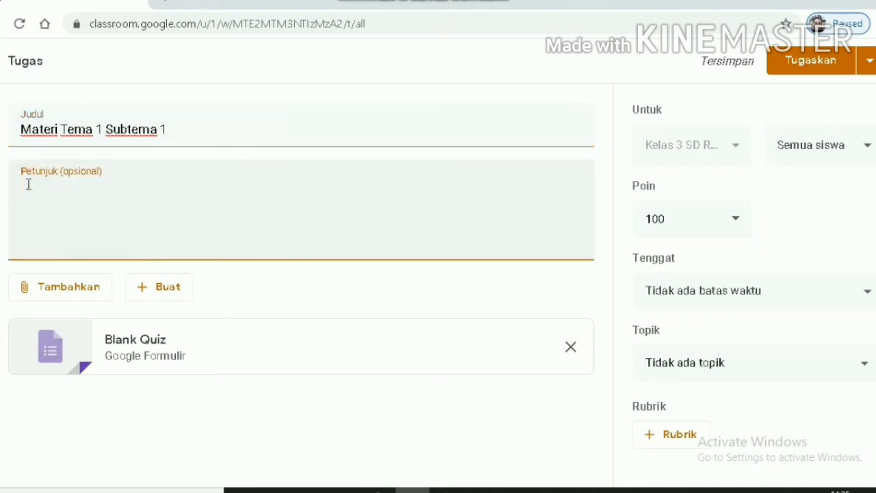
Step: Shorten the quiz assignment's title to "Tema 1 Subtema 1" and go to its optional instructions
click(59, 131)
key(BackSpace)
key(BackSpace)
key(BackSpace)
key(BackSpace)
key(BackSpace)
key(BackSpace)
key(BackSpace)
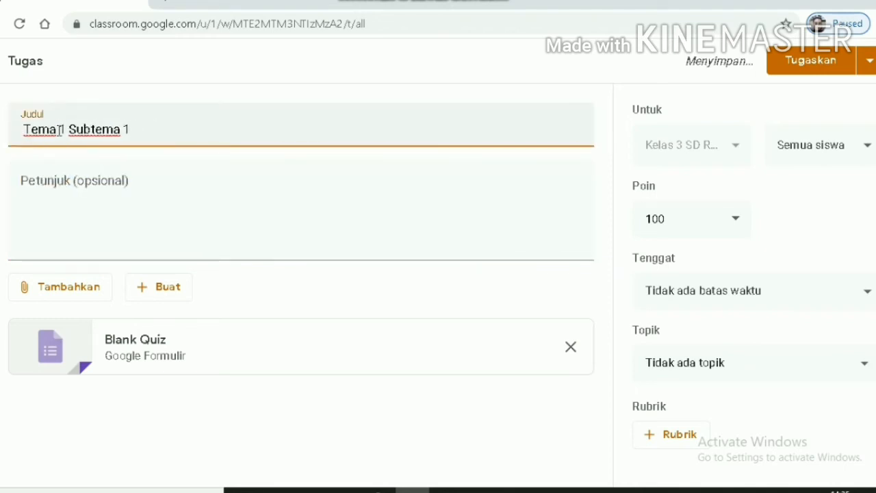
click(42, 187)
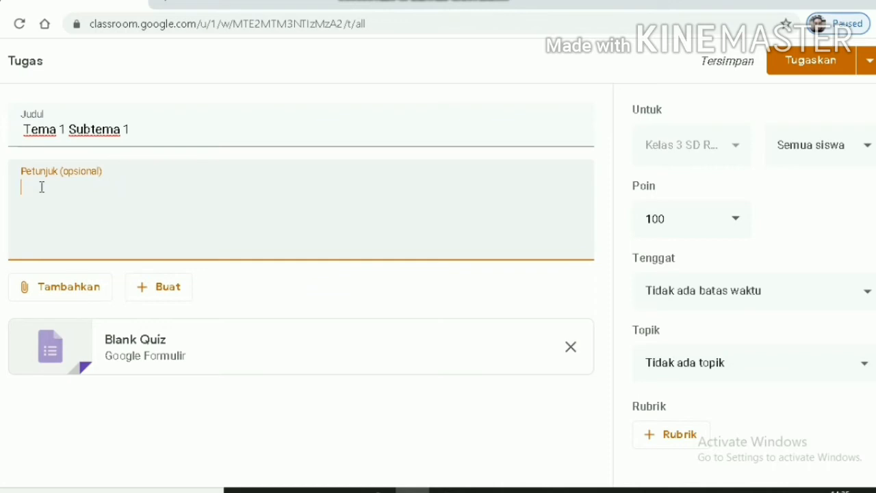
Step: Enter "Kerjakan soal di bawah ini!" as the quiz assignment's instructions
text(Kerja)
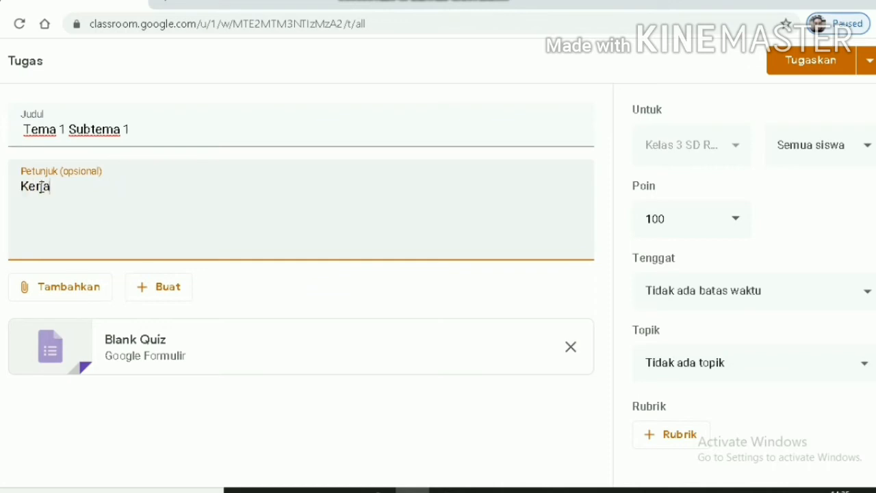
text(kan soal d)
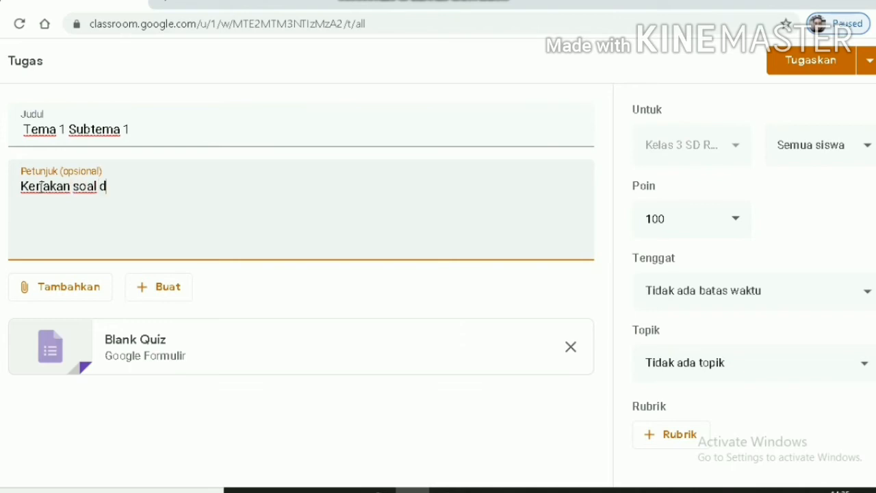
text(i bawah)
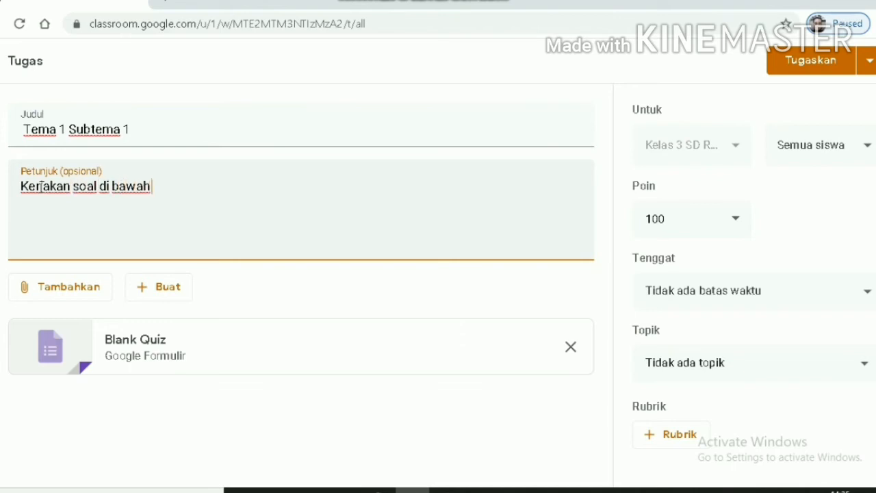
text( ini!)
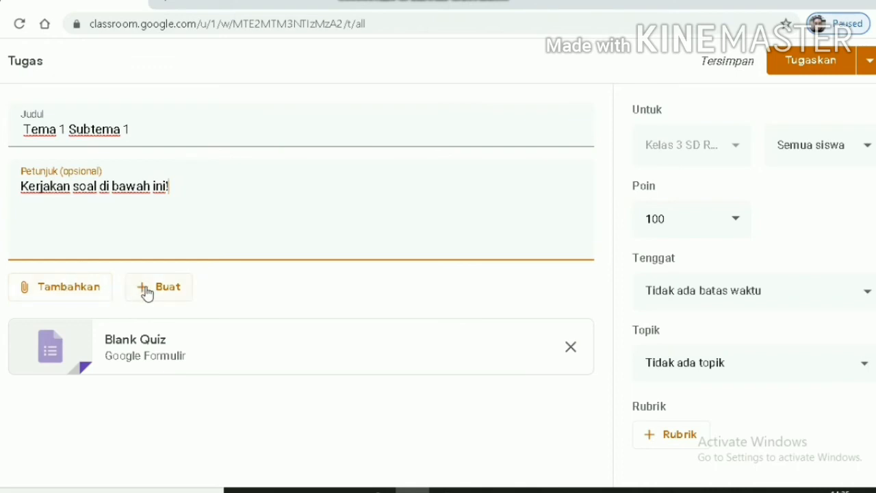
click(73, 288)
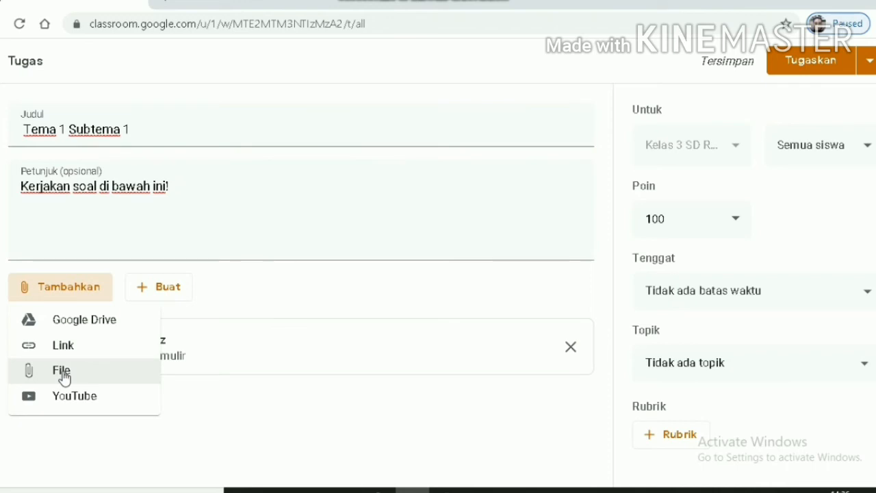
click(165, 290)
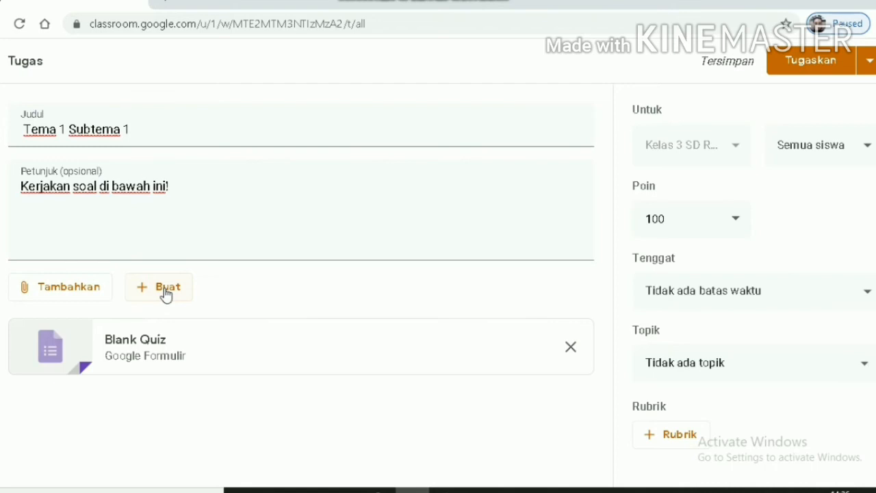
click(165, 291)
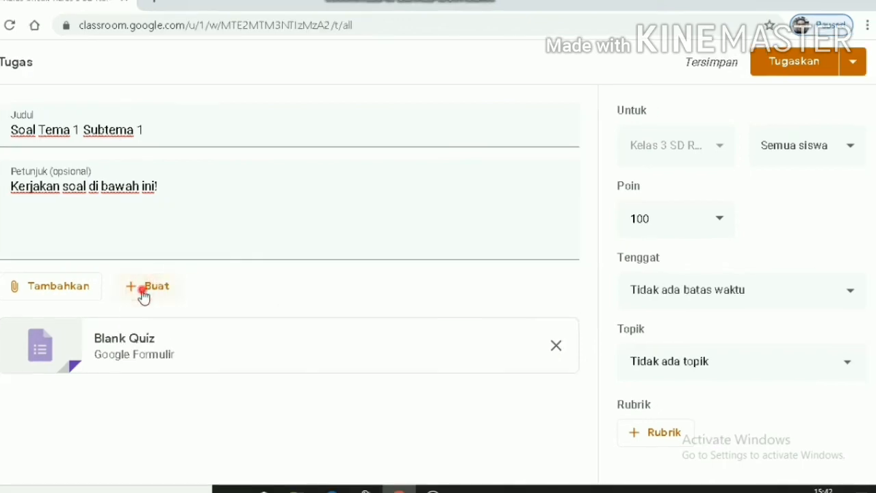
click(155, 294)
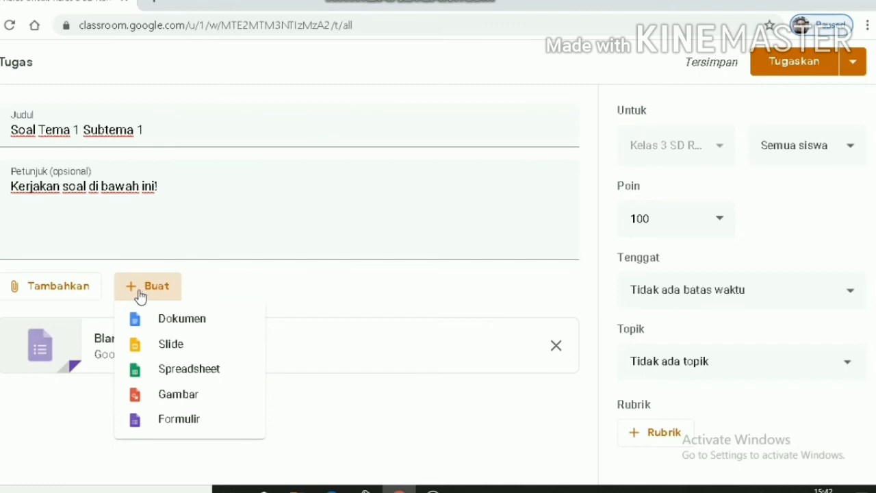
click(50, 295)
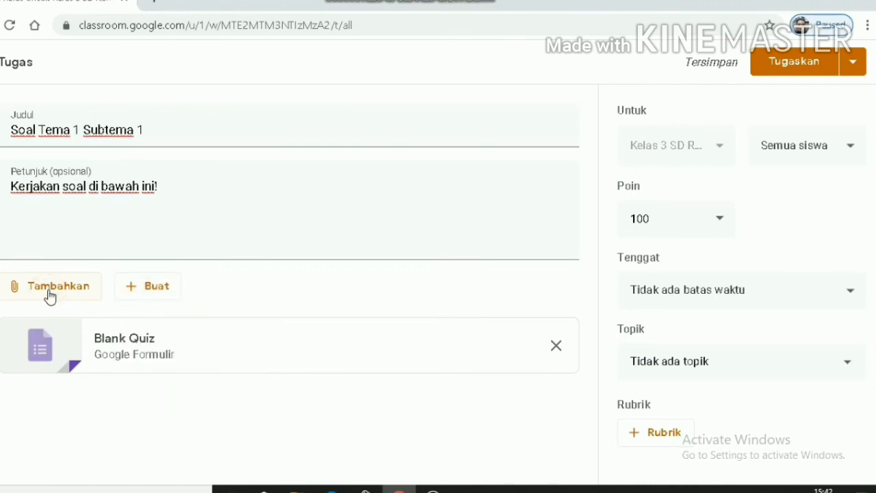
Step: Start attaching a file to the assignment and browse the device's files for the upload
click(45, 291)
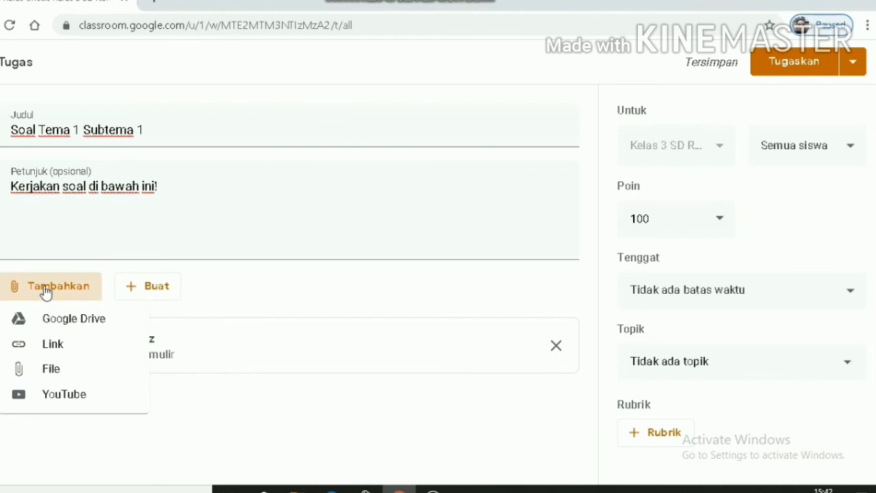
click(47, 369)
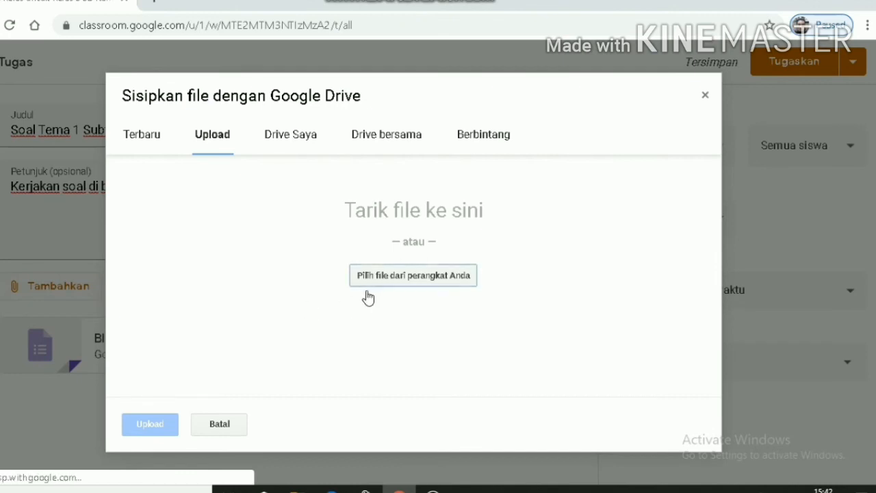
click(395, 276)
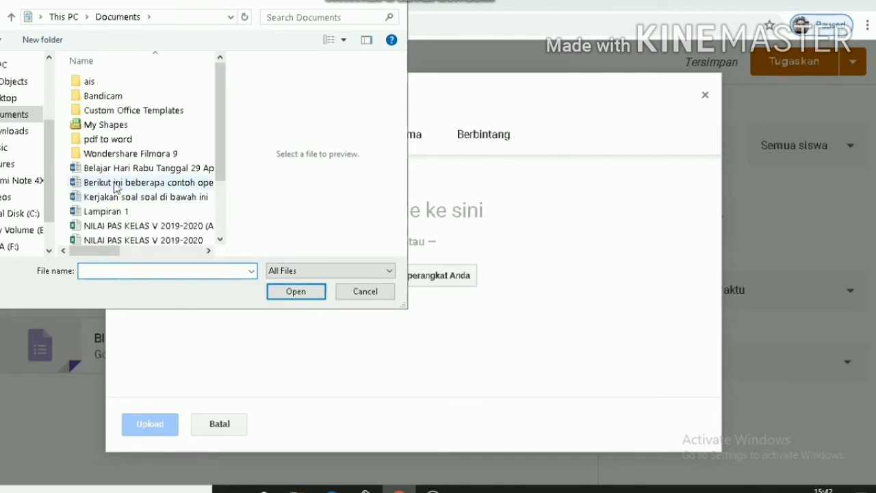
Step: Choose the Word document "Soal Tema 1 Subtema 1" in the Documents folder and upload it to the assignment
click(220, 240)
click(221, 240)
click(221, 240)
click(221, 240)
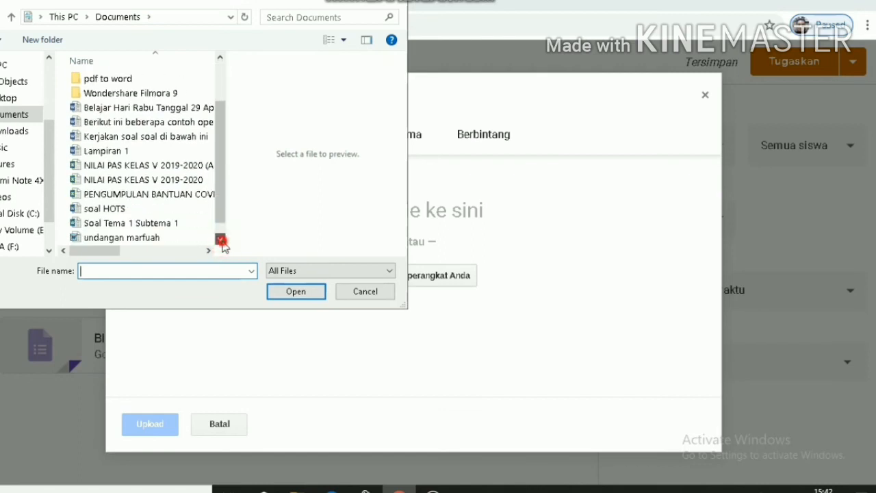
click(111, 228)
click(112, 228)
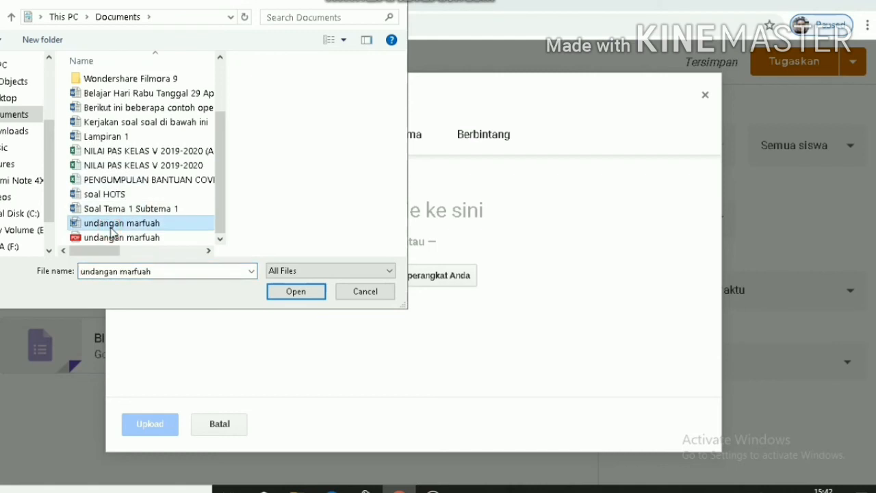
click(111, 211)
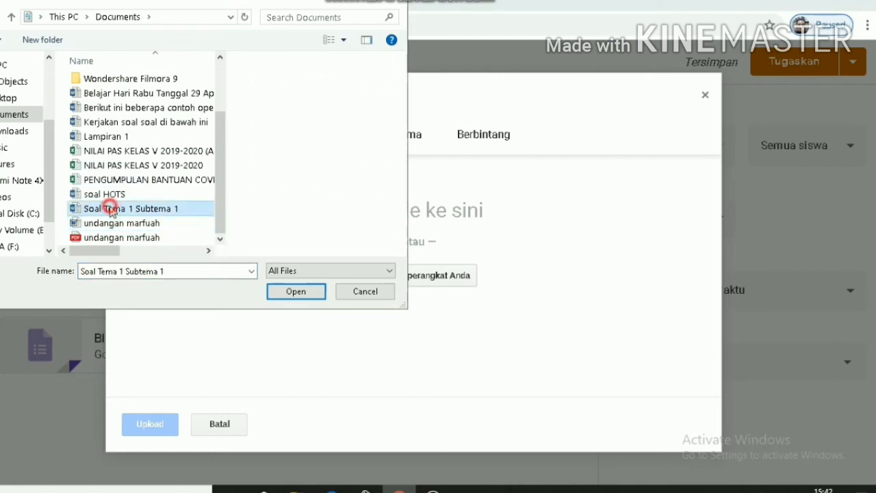
click(111, 210)
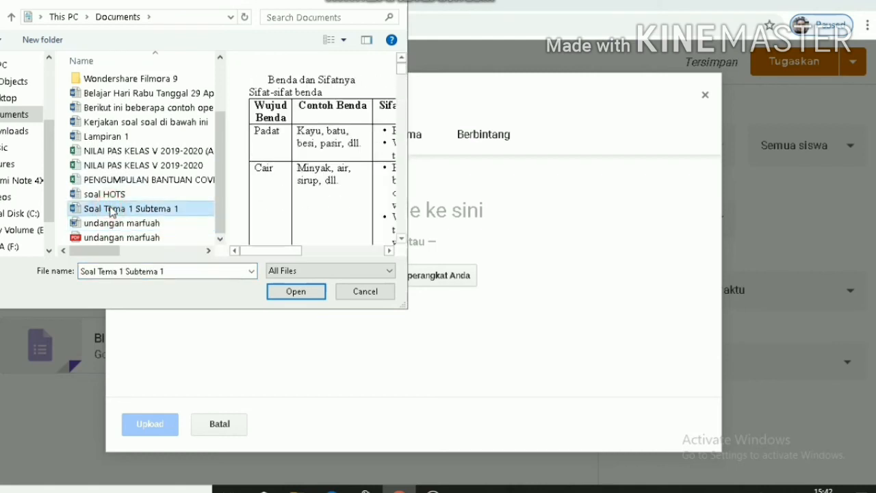
click(290, 295)
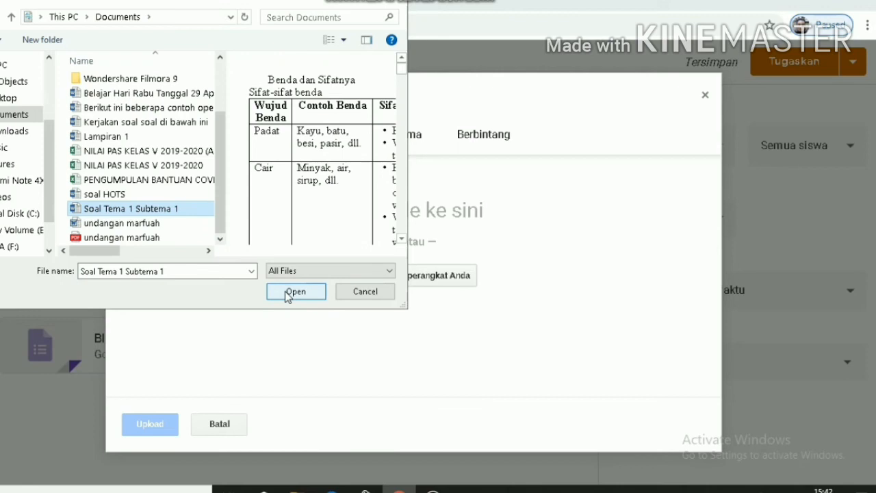
click(305, 298)
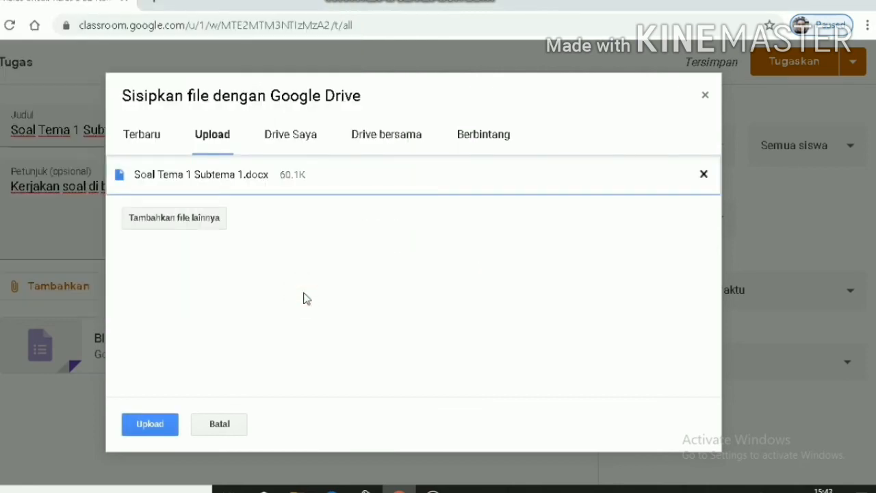
click(151, 431)
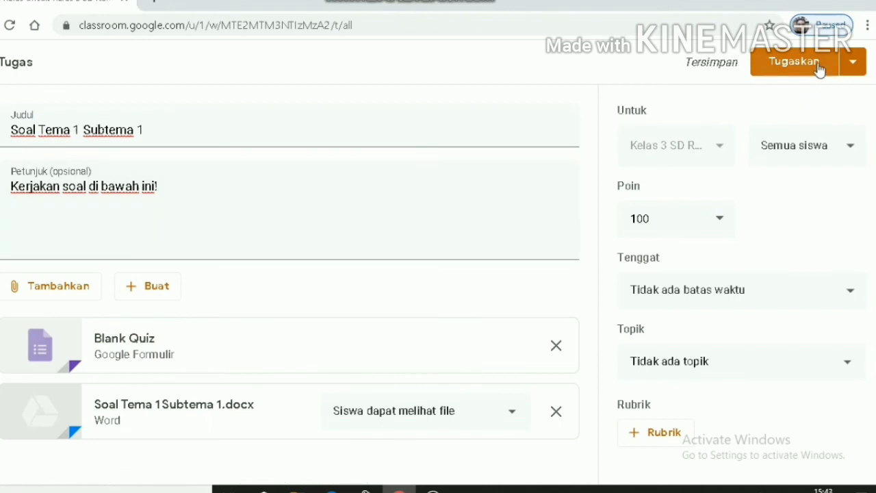
Step: Schedule the assignment "Soal Tema 1 Subtema 1" for 6 Jul 2020 at 08.00 instead of assigning it immediately
click(856, 67)
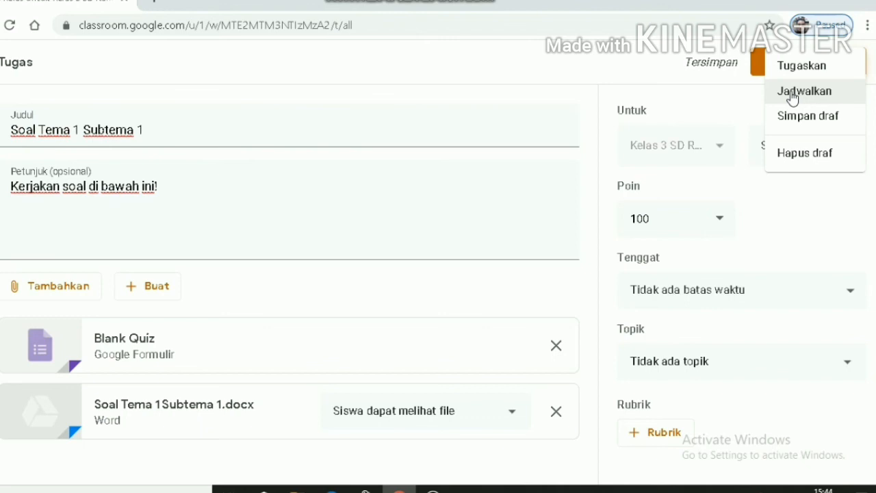
click(792, 96)
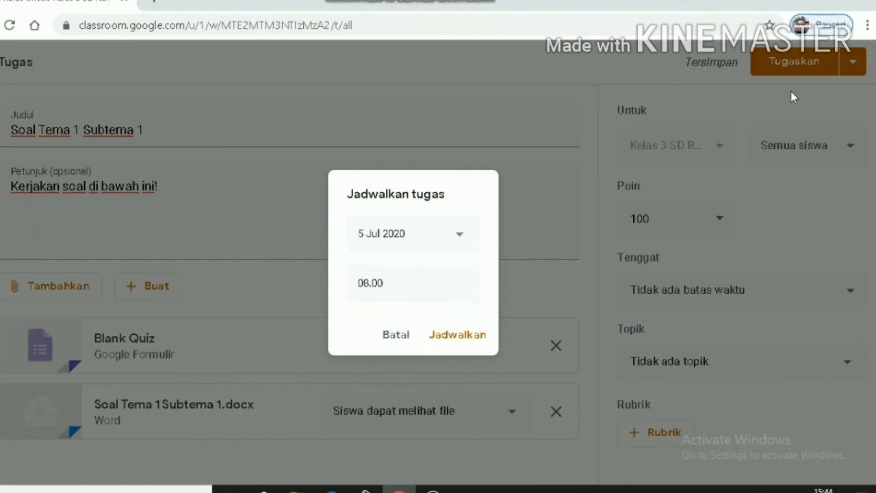
click(460, 236)
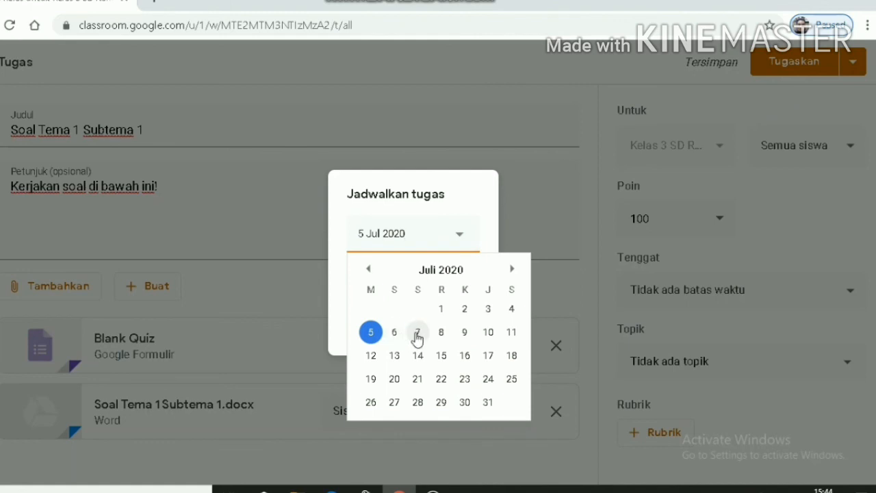
click(394, 333)
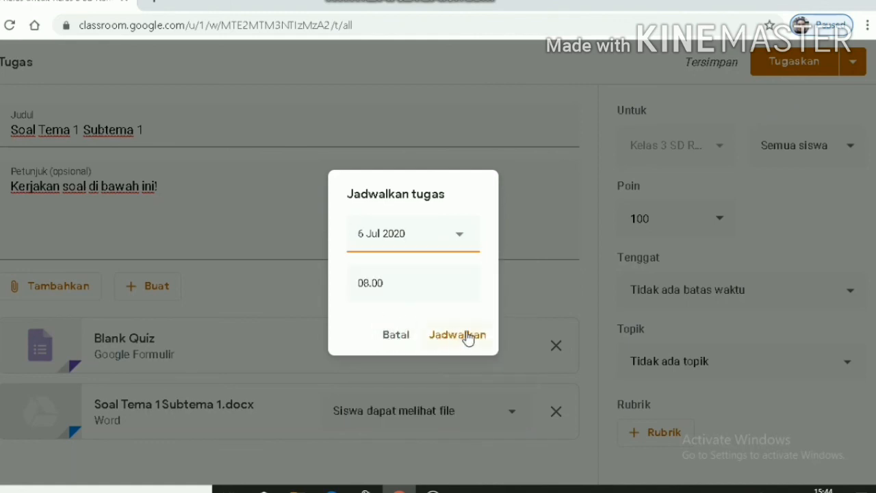
click(469, 337)
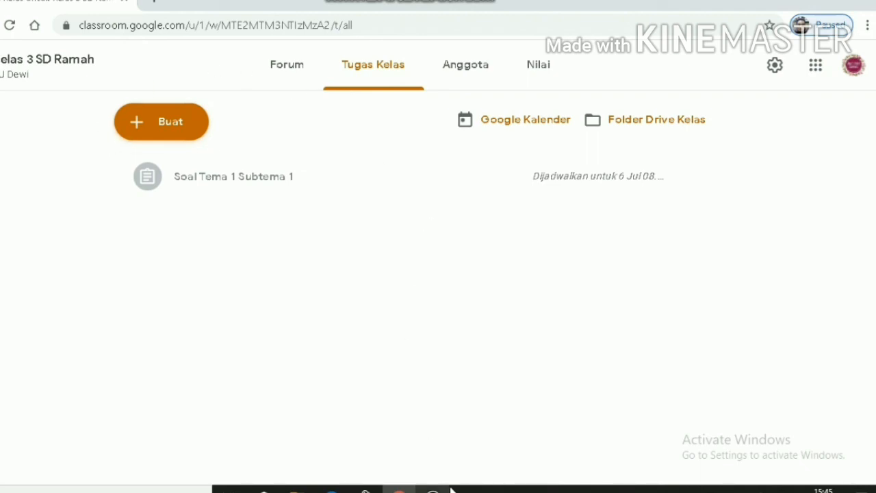
mouse_move(399, 490)
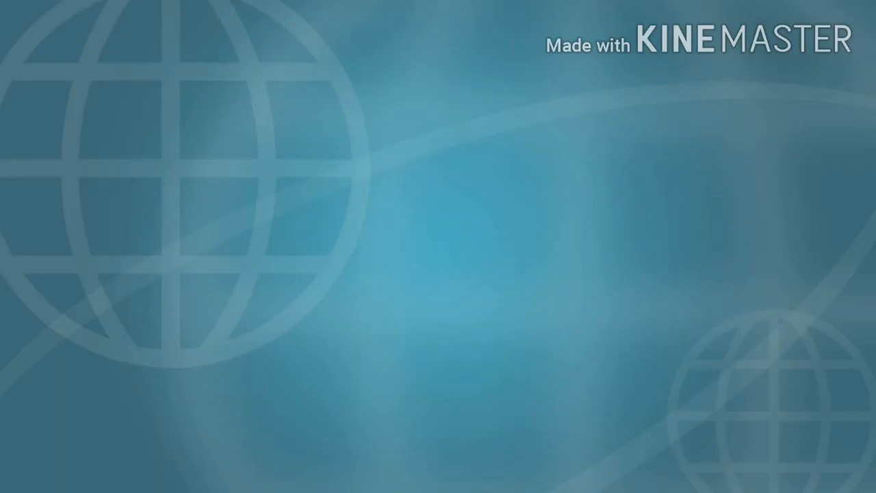